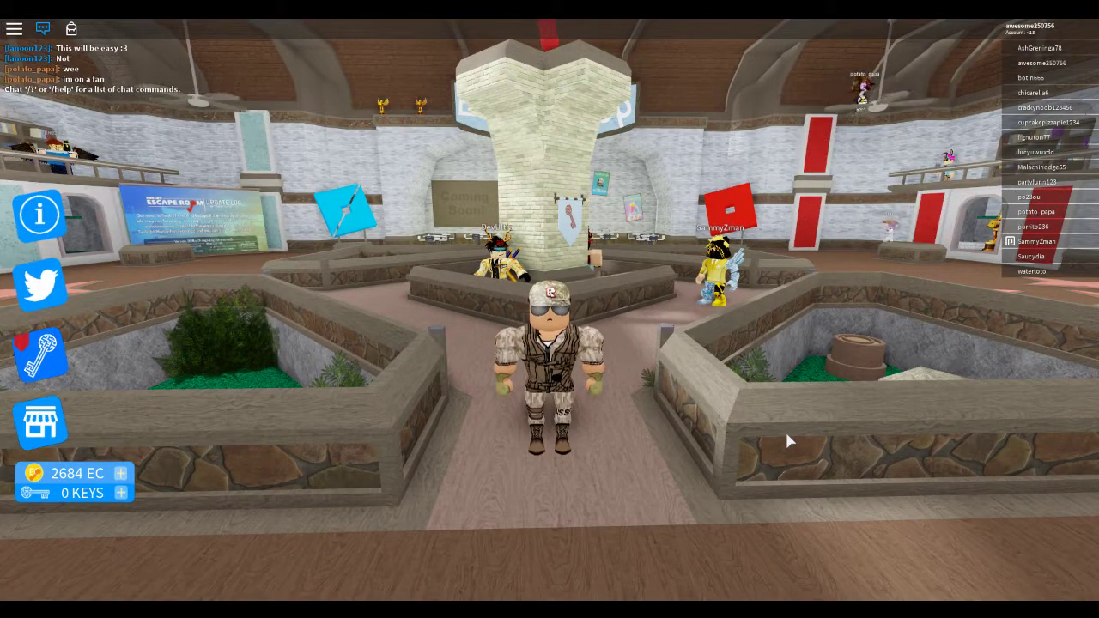
# Walk the avatar from the lobby toward the #RDC Map Select area with Shift Lock on
pyautogui.press('w')
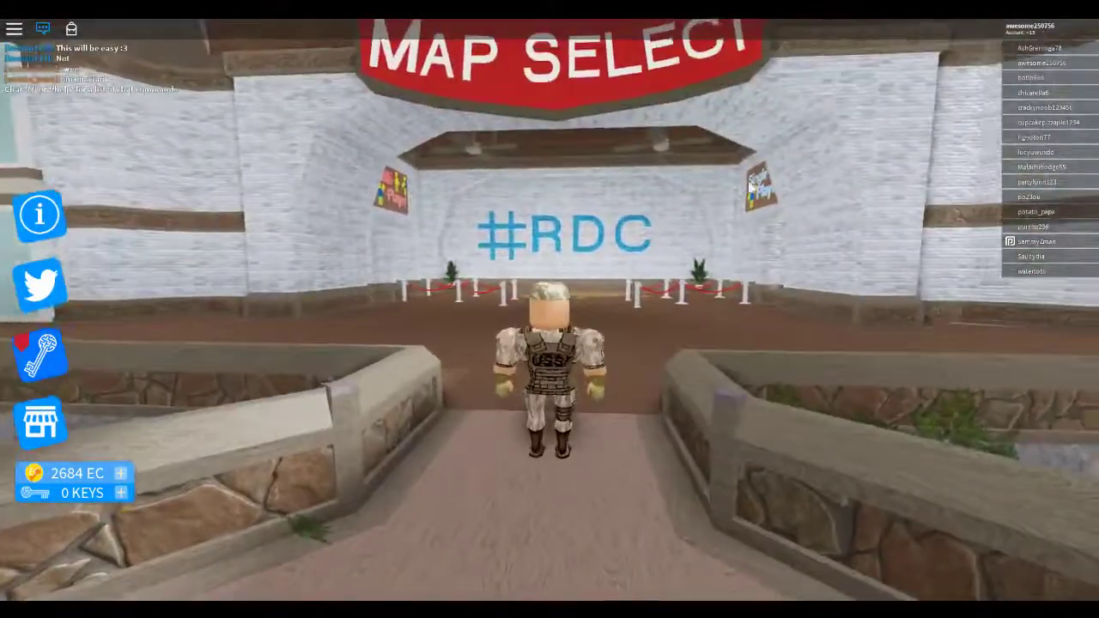
pyautogui.moveTo(753, 182); pyautogui.dragTo(572, 173)
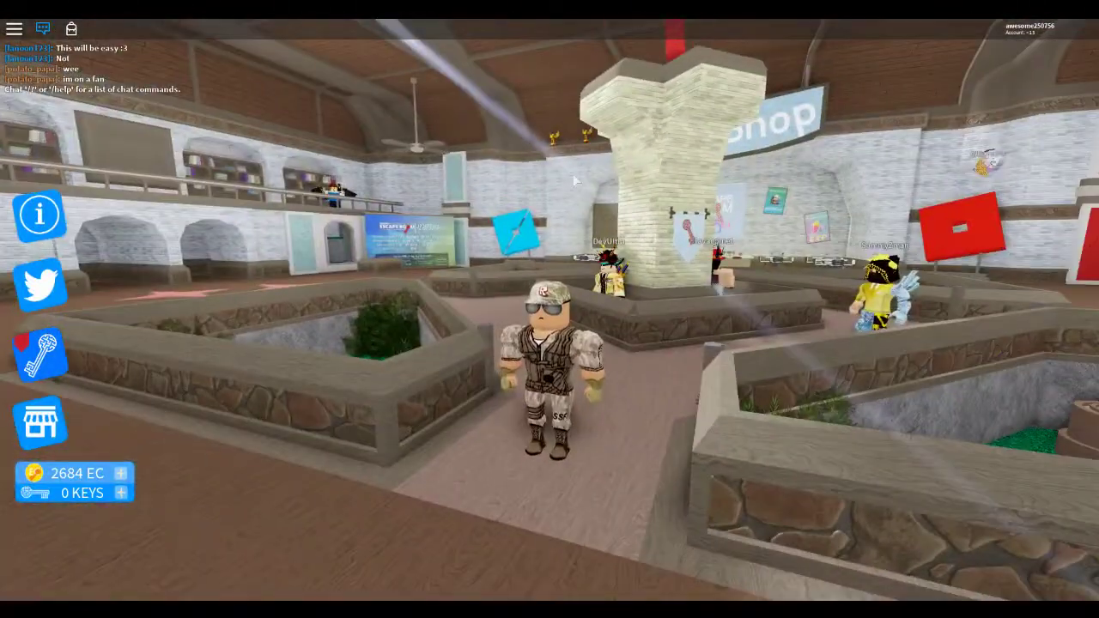
pyautogui.moveTo(317, 352); pyautogui.dragTo(675, 306)
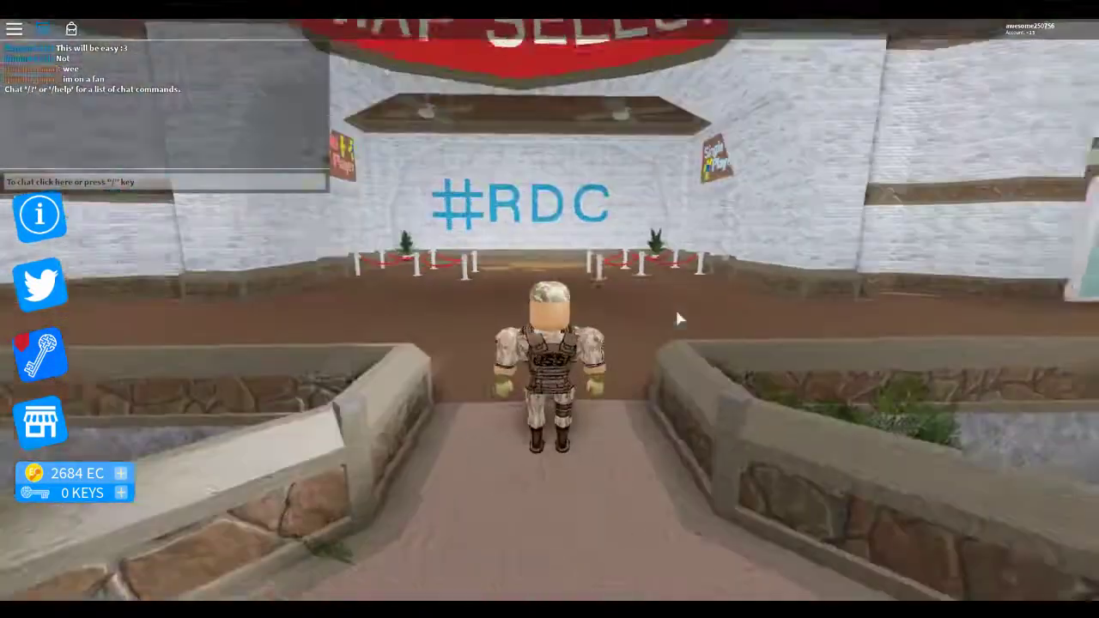
pyautogui.press('w')
pyautogui.press('shift')
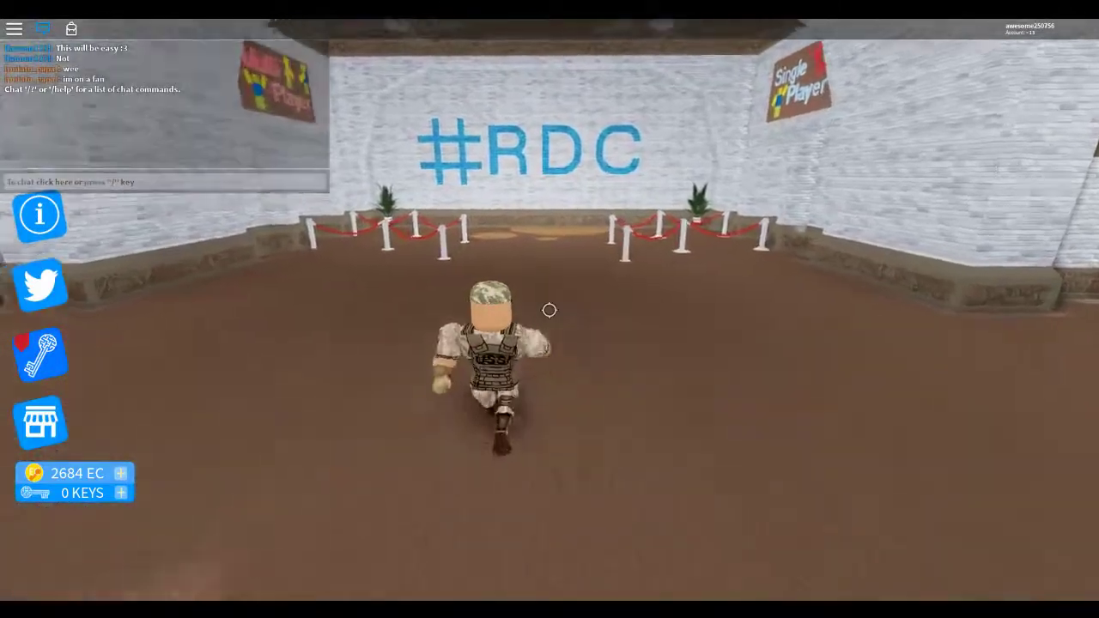
# Walk through the Single Player rope queue and down the corridor toward the bright doorway
pyautogui.press('w')
pyautogui.press('w')
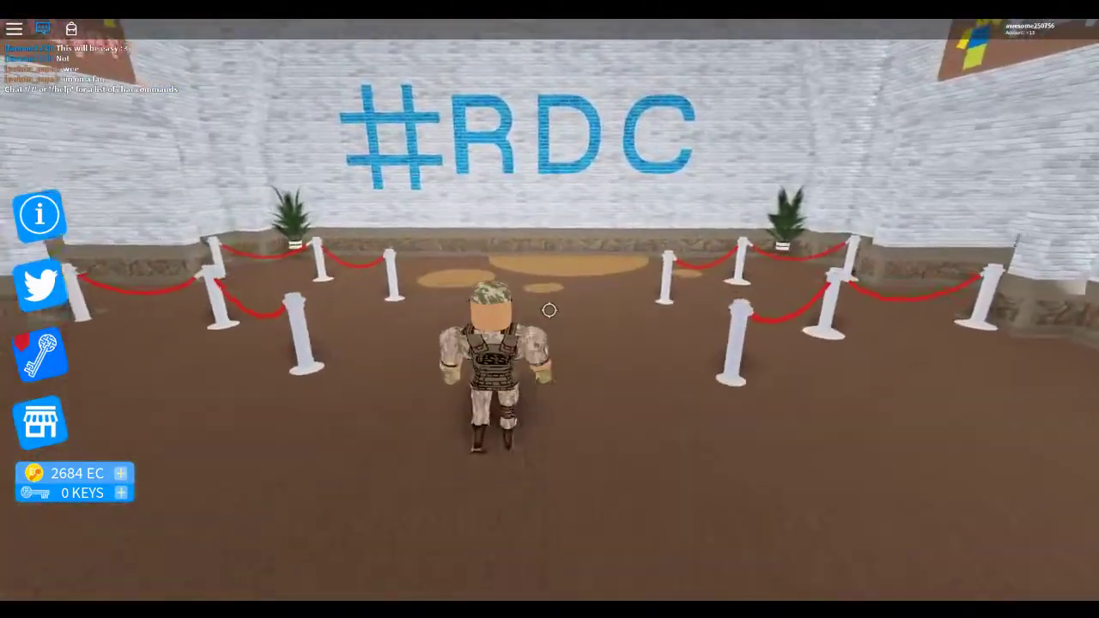
pyautogui.press('w')
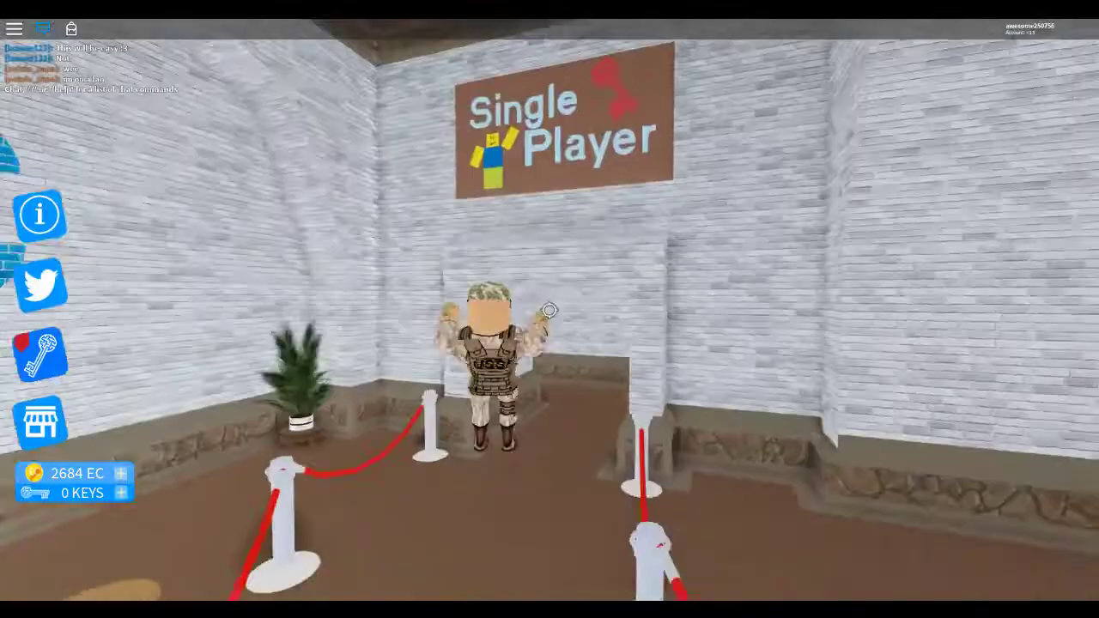
pyautogui.press('w')
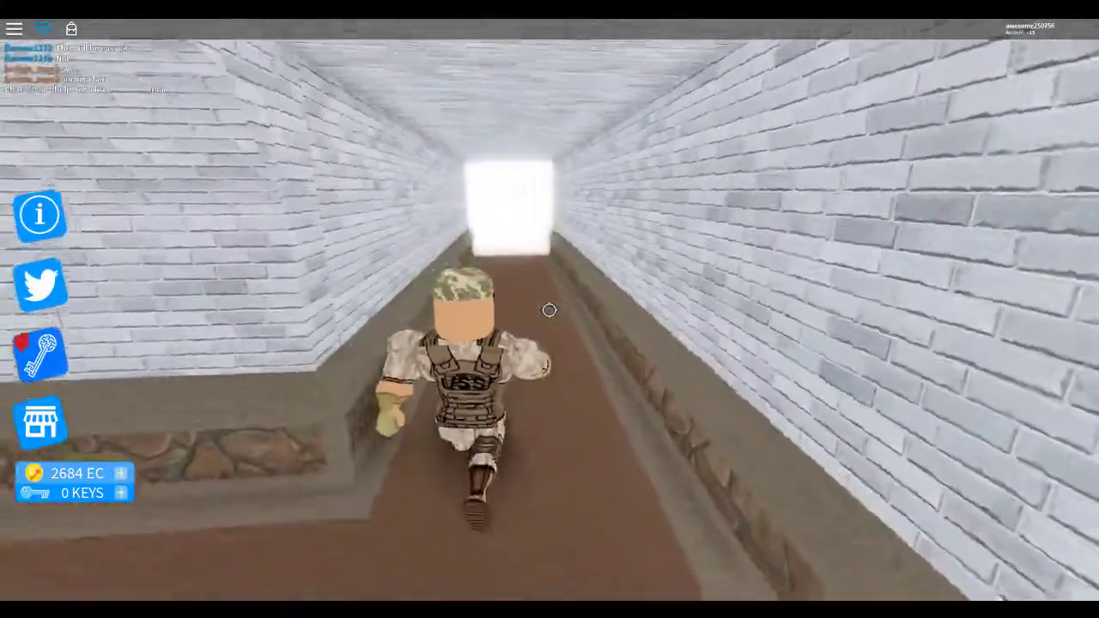
pyautogui.press('w')
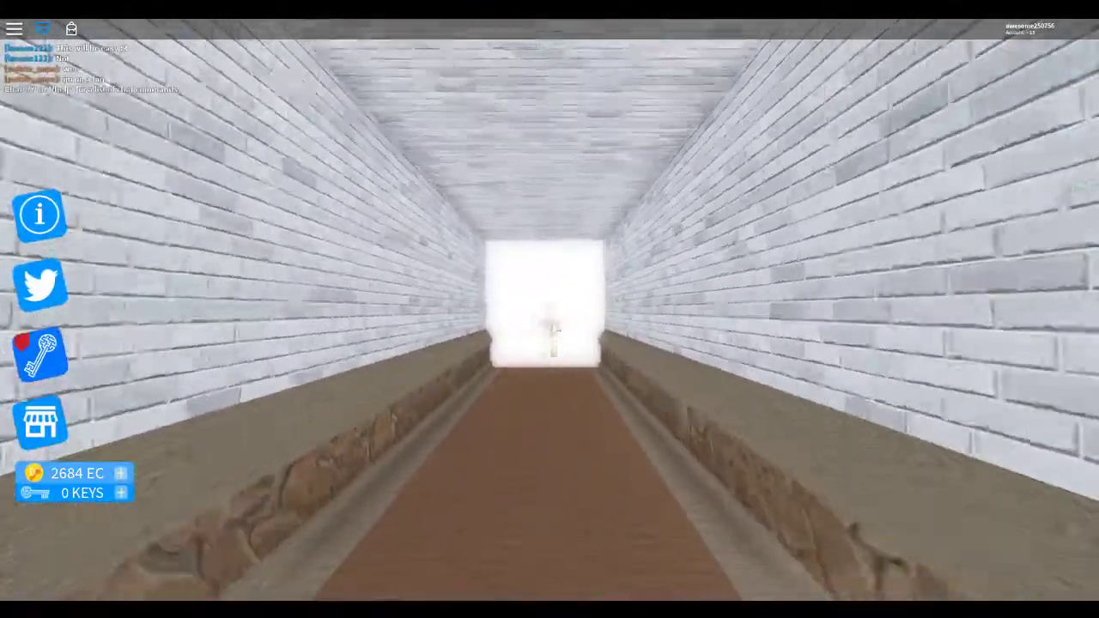
pyautogui.press('w')
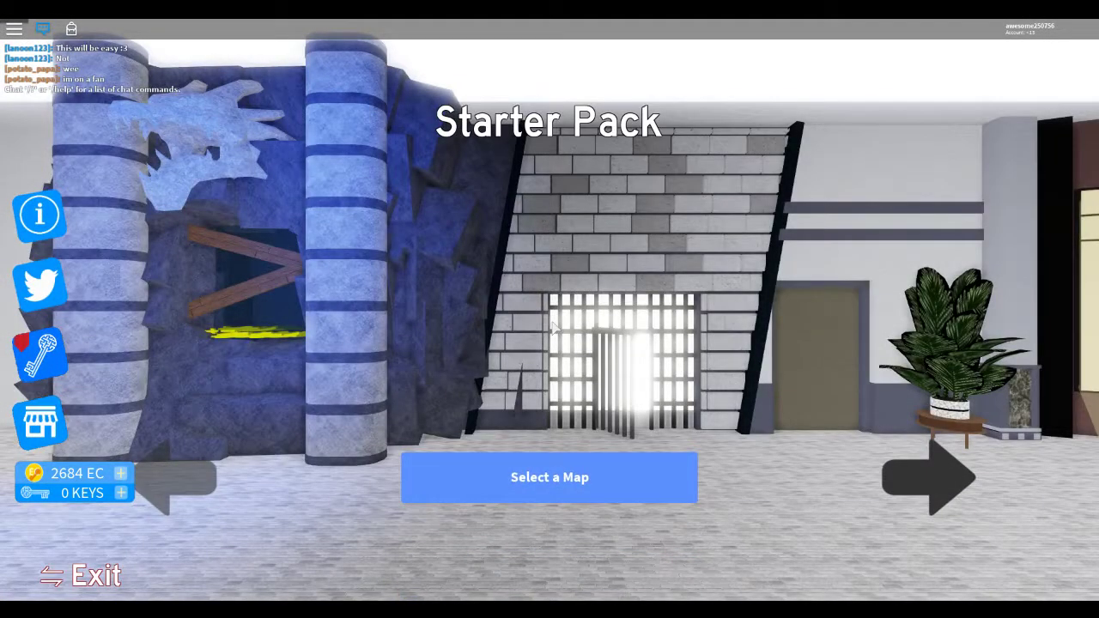
# Select the Starter Pack's I Hate Mondays map and play it
pyautogui.click(581, 490)
pyautogui.click(934, 483)
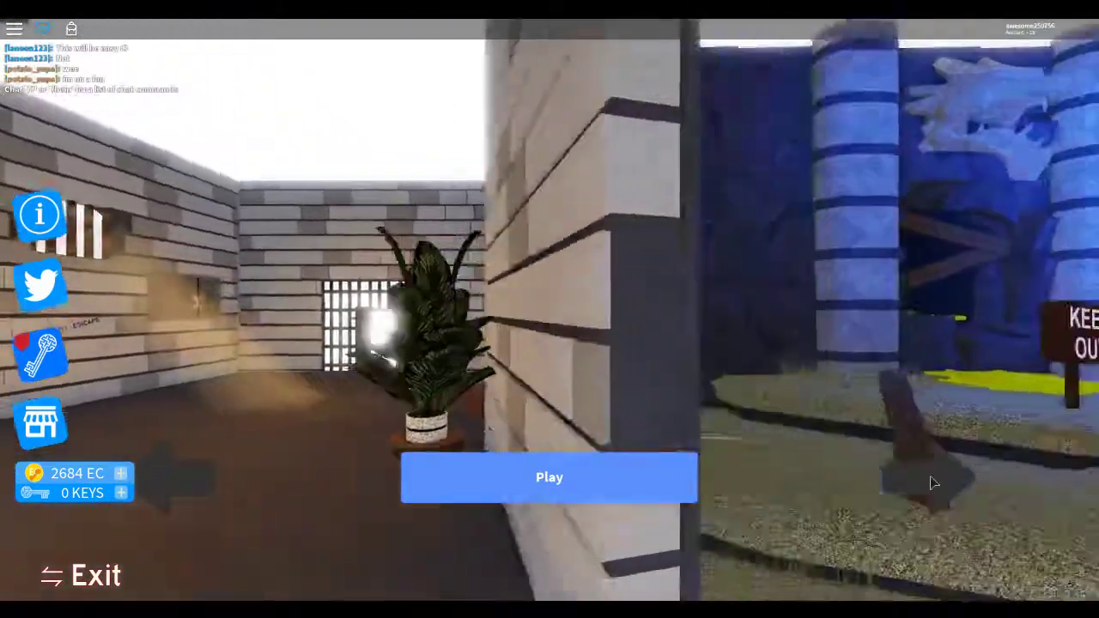
pyautogui.click(934, 484)
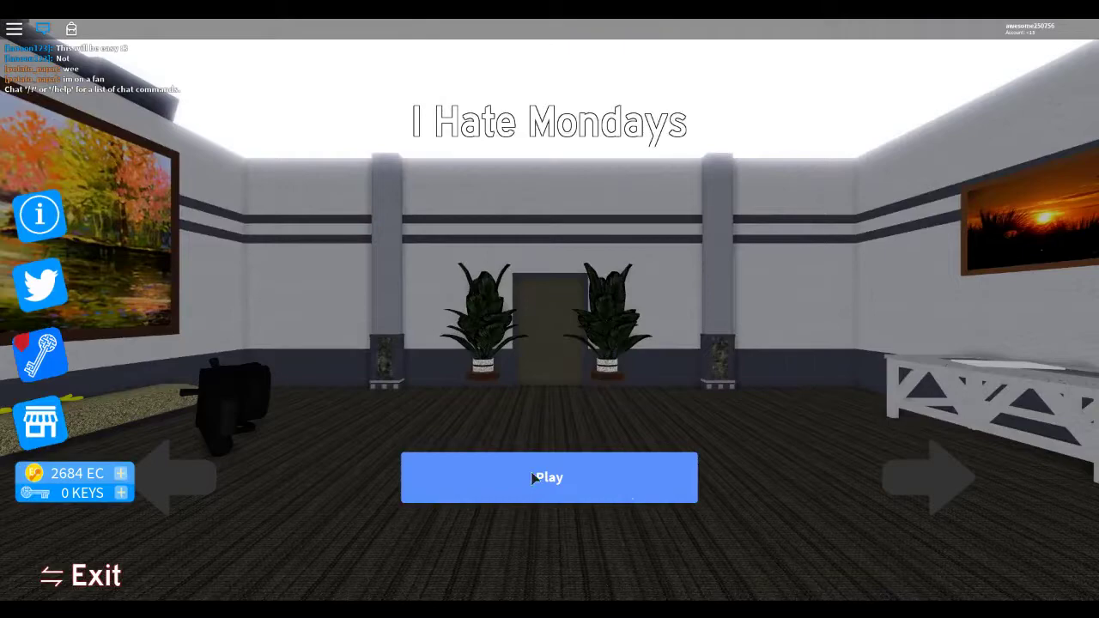
pyautogui.click(543, 481)
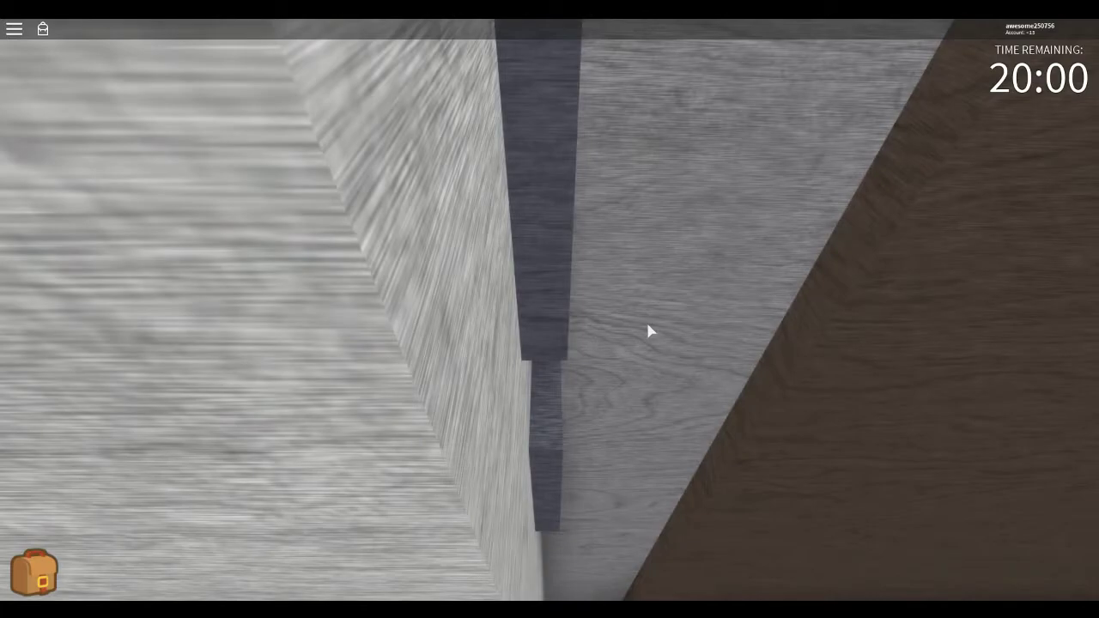
# Rotate the camera to an overhead view of the avatar by the stone seat
pyautogui.rightClick(645, 332)
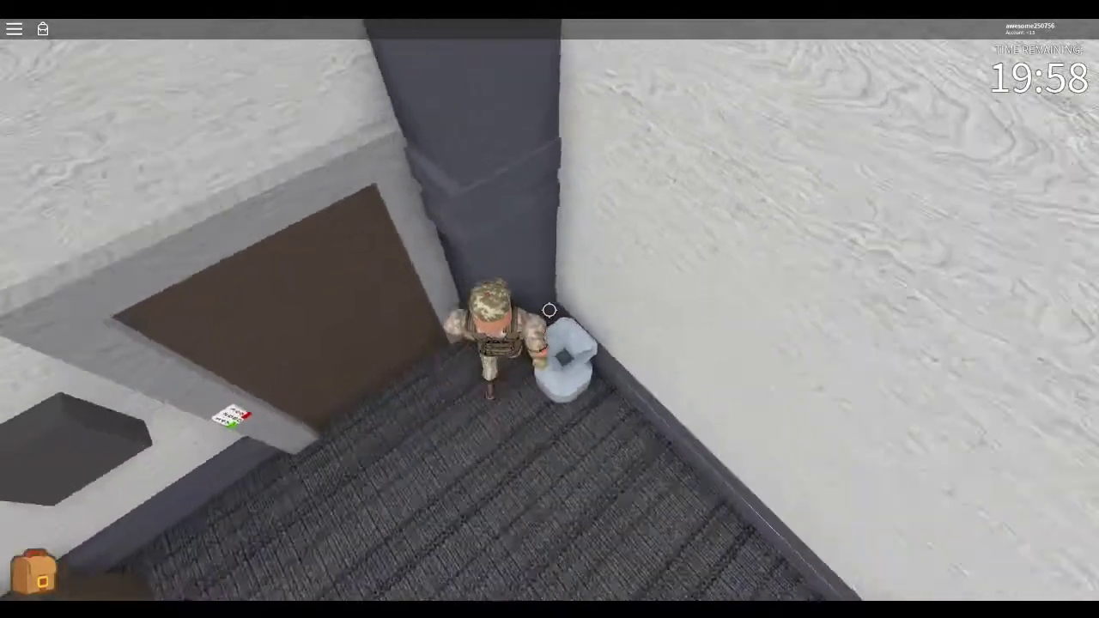
pyautogui.moveTo(549, 309); pyautogui.dragTo(549, 310)
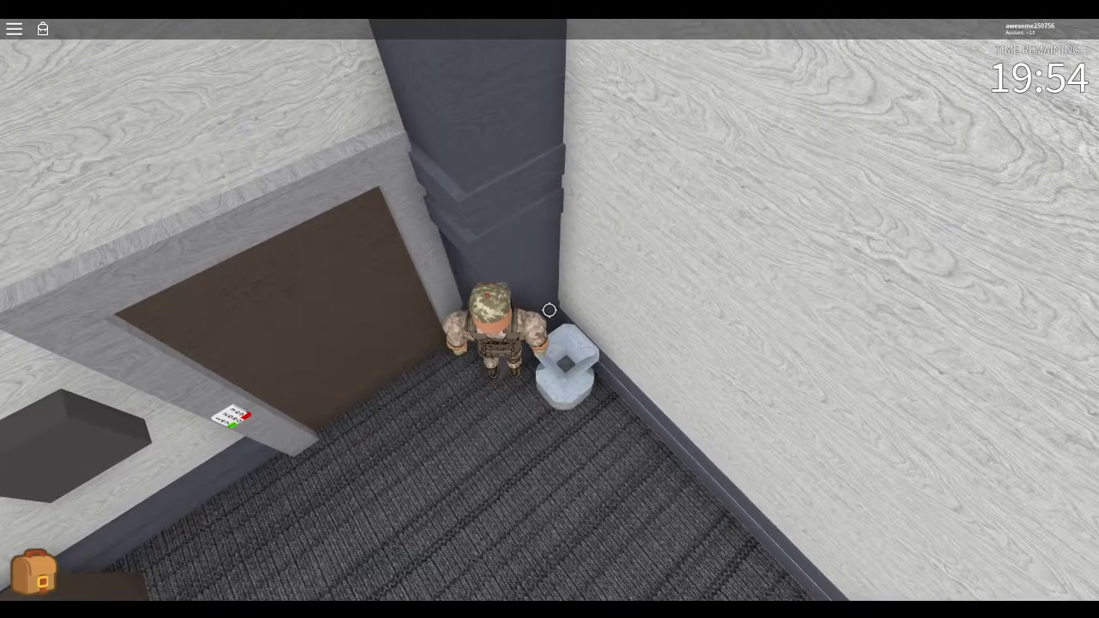
pyautogui.scroll(5, 550, 310)
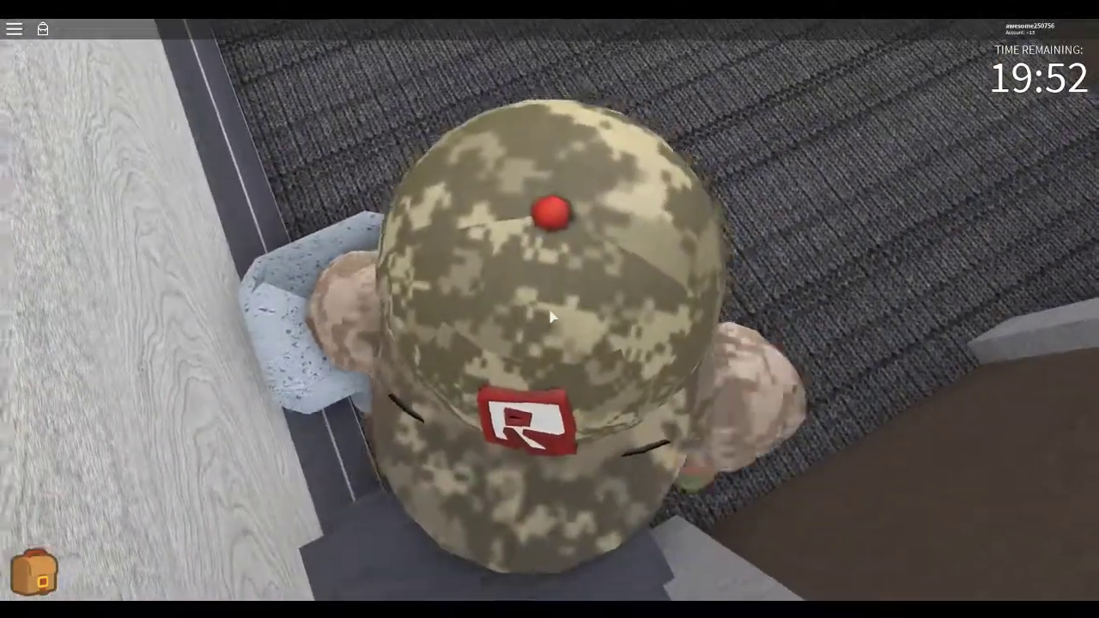
pyautogui.scroll(3, 547, 316)
pyautogui.scroll(-3, 551, 316)
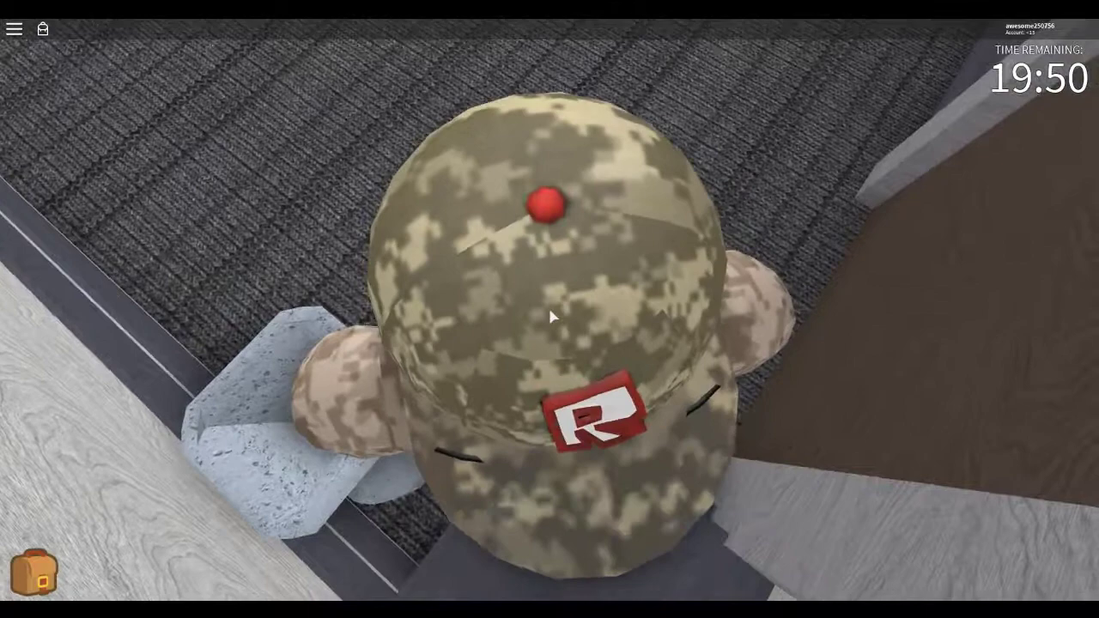
pyautogui.scroll(1, 549, 316)
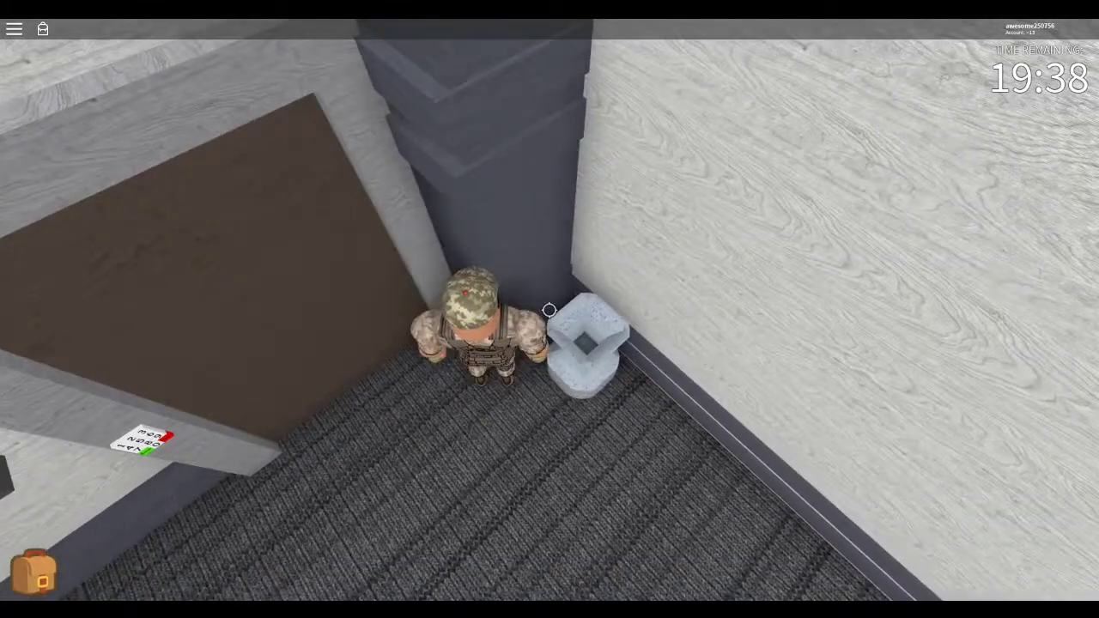
pyautogui.scroll(5, 549, 311)
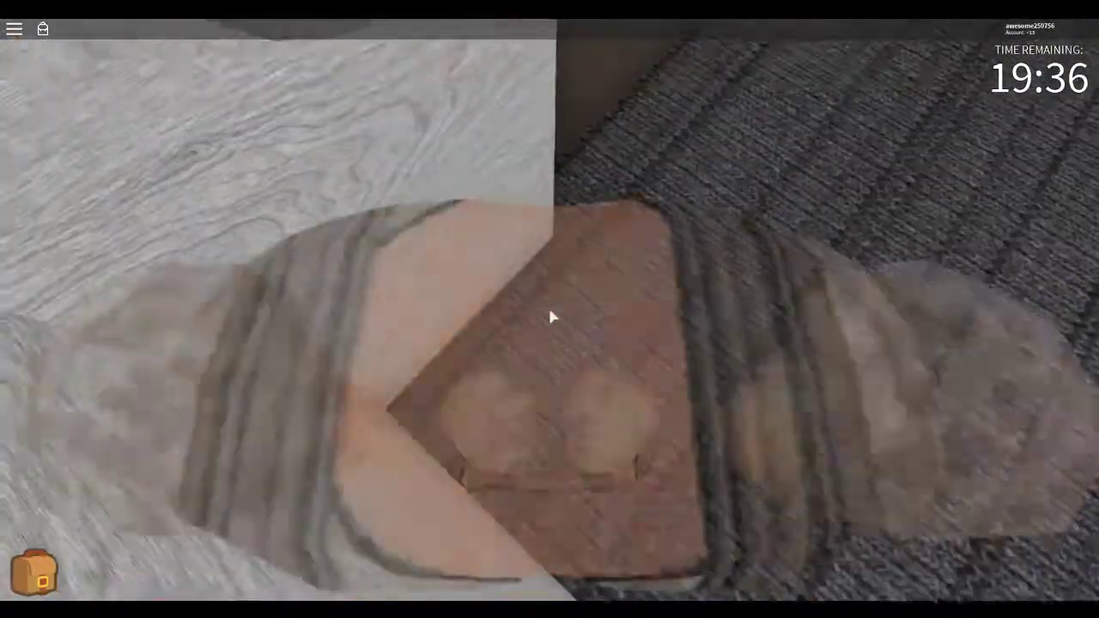
pyautogui.scroll(-5, 551, 317)
# Glitch through the corner wall and cross the large room into the desk office
pyautogui.press('w')
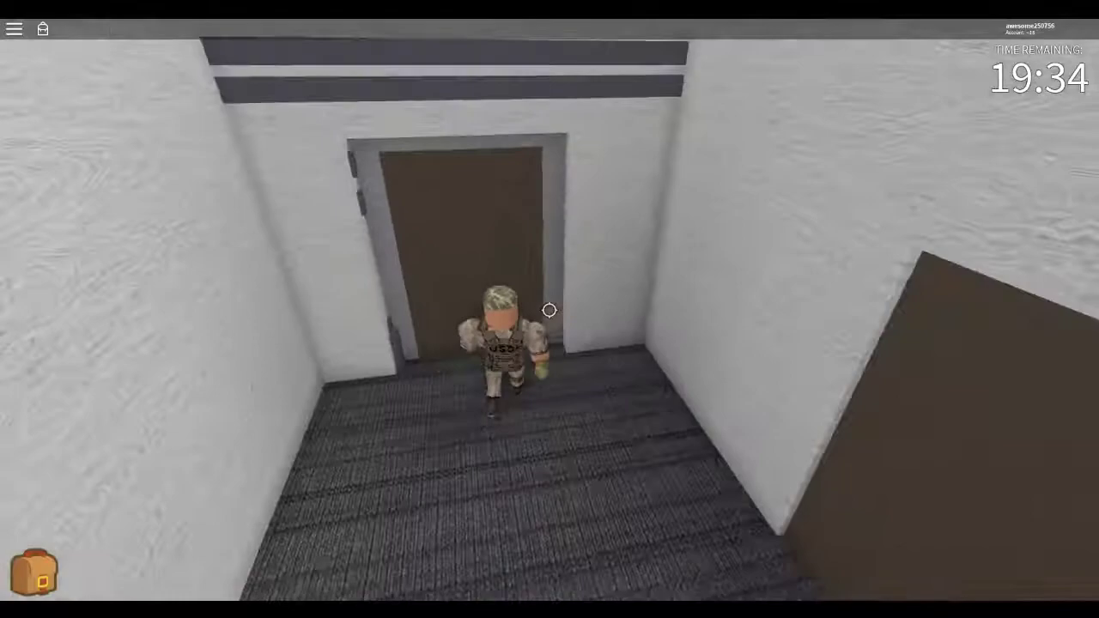
pyautogui.moveTo(549, 310); pyautogui.dragTo(550, 310)
pyautogui.press('w')
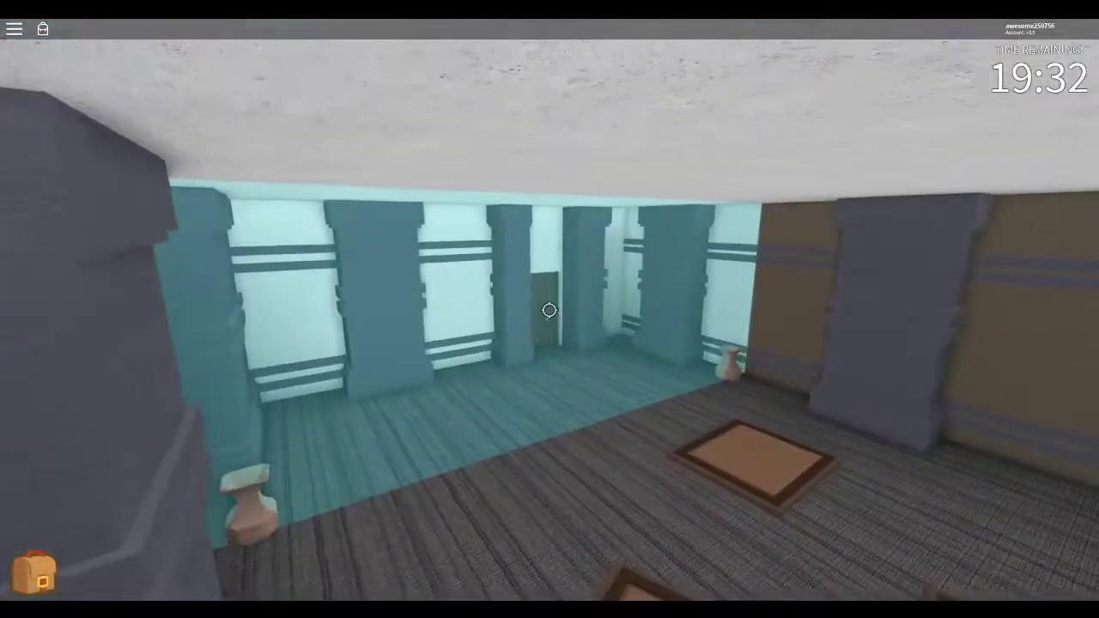
pyautogui.press('w')
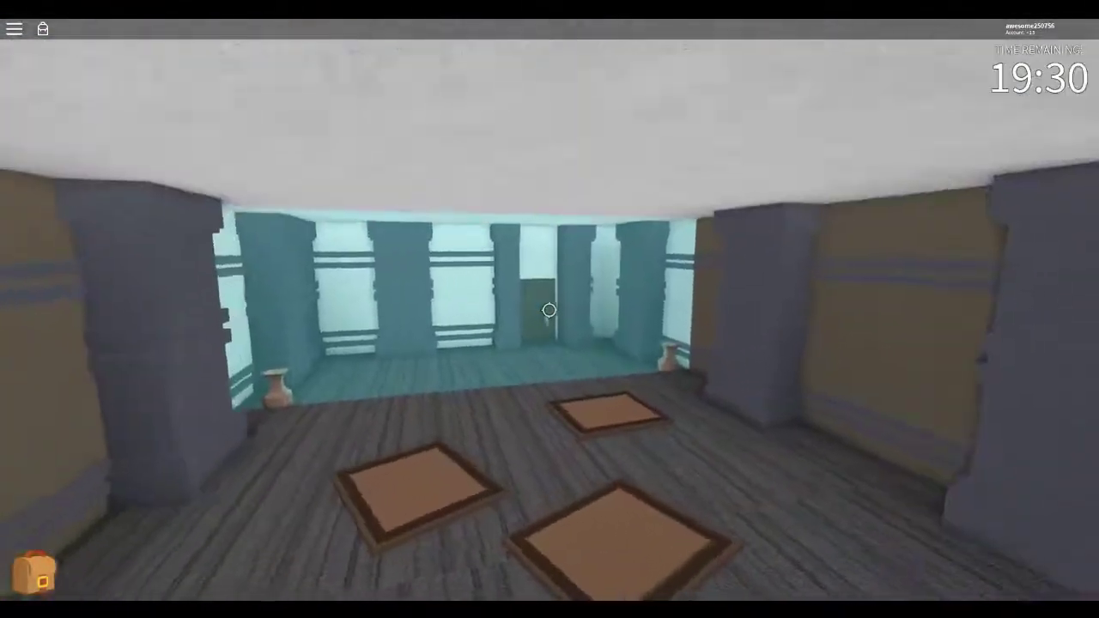
pyautogui.moveTo(550, 310); pyautogui.dragTo(550, 311)
pyautogui.press('w')
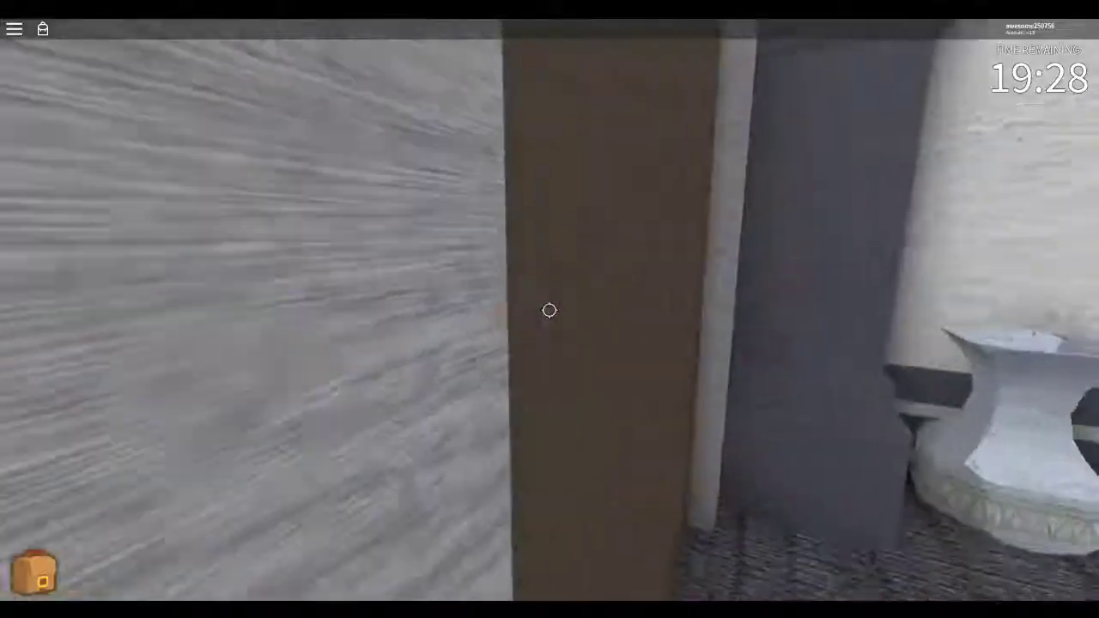
pyautogui.press('w')
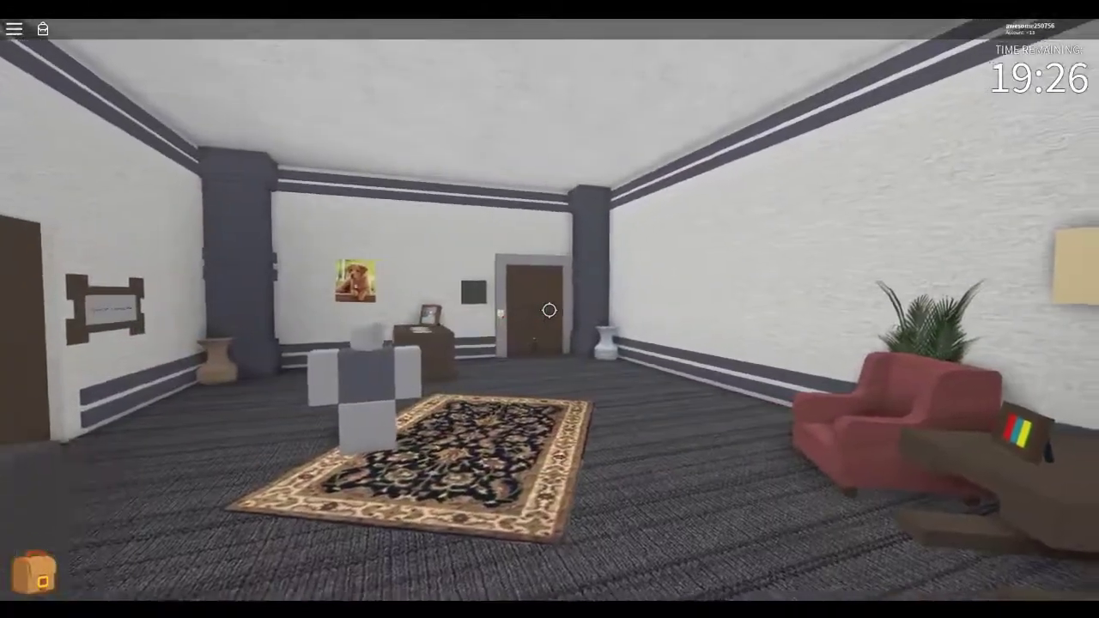
# Head down the hallway corridor into the bright exit, escaping with 19:23 left
pyautogui.moveTo(549, 310); pyautogui.dragTo(854, 323)
pyautogui.scroll(-3, 854, 323)
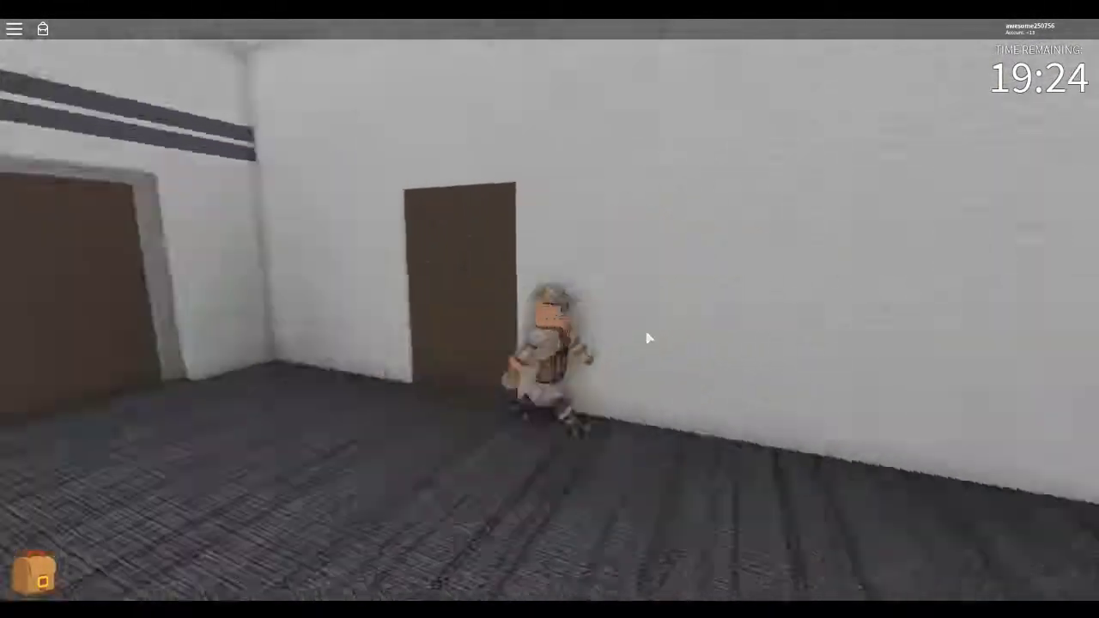
pyautogui.moveTo(674, 317); pyautogui.dragTo(644, 327)
pyautogui.press('w')
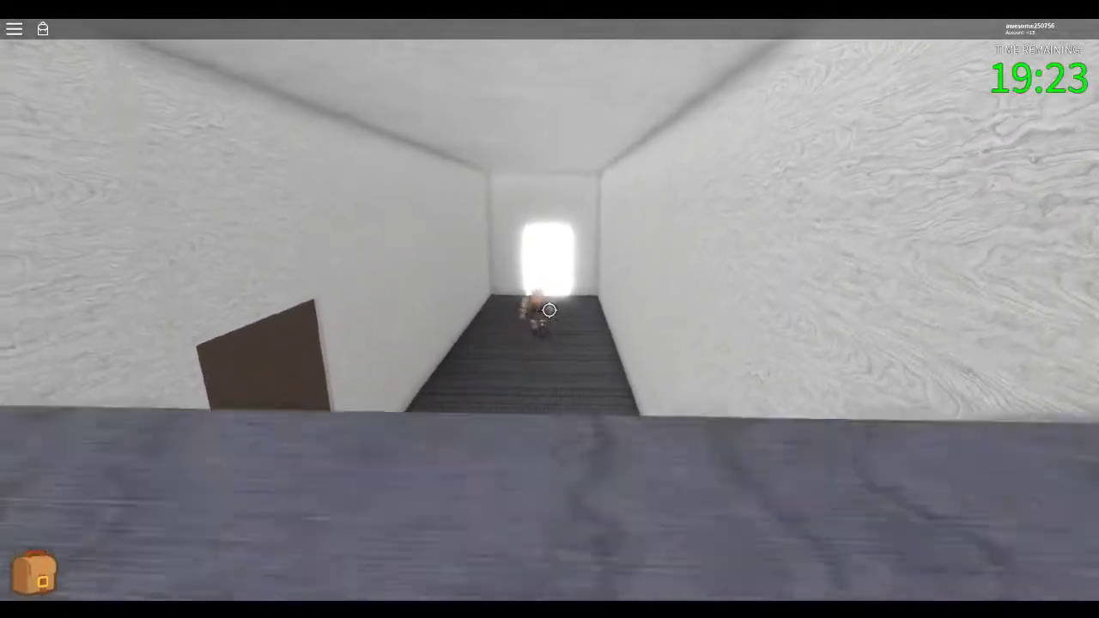
pyautogui.moveTo(549, 310)
pyautogui.mouseDown()
pyautogui.moveTo(548, 429)
pyautogui.moveTo(559, 276)
pyautogui.moveTo(563, 288)
pyautogui.mouseUp()
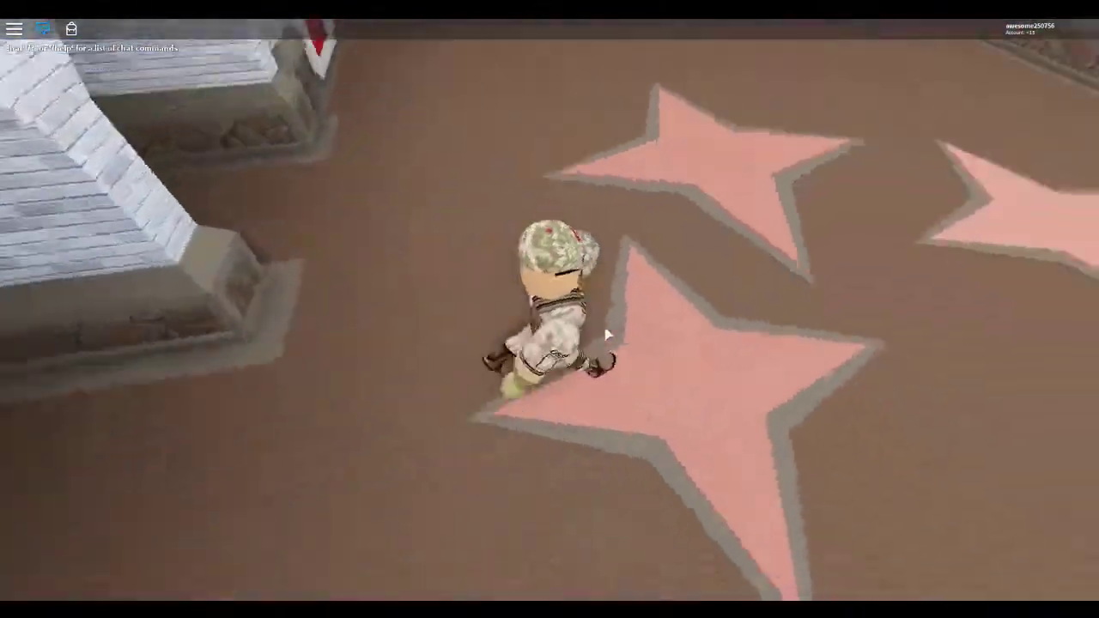
pyautogui.press('w')
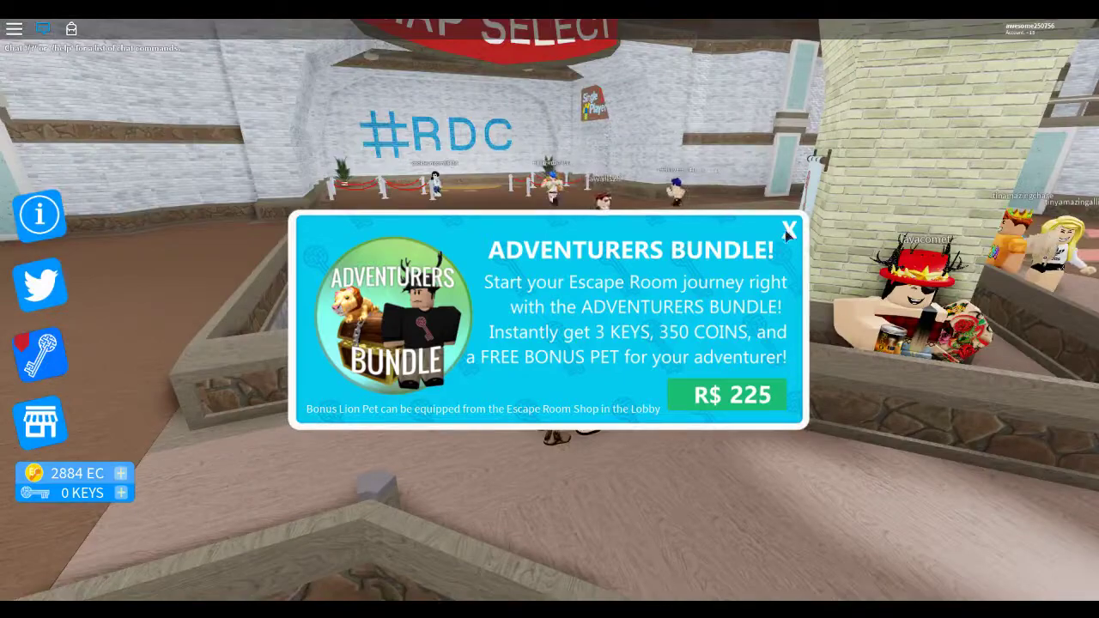
# Walk onto the plaza, close the Adventurers Bundle offer, and head toward the central pillar
pyautogui.click(788, 230)
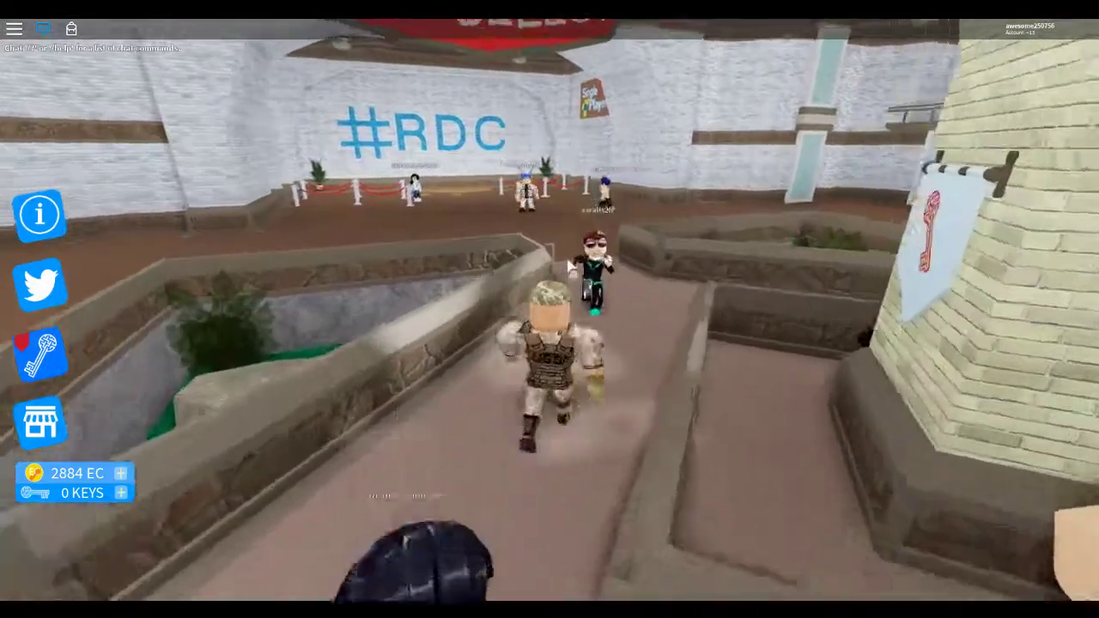
pyautogui.press('w')
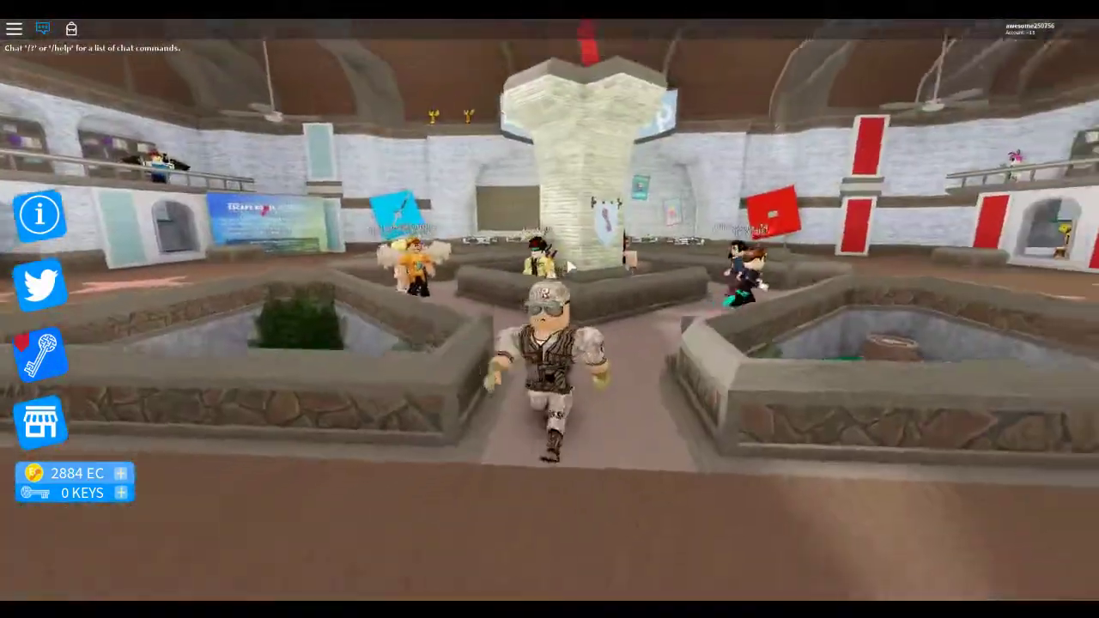